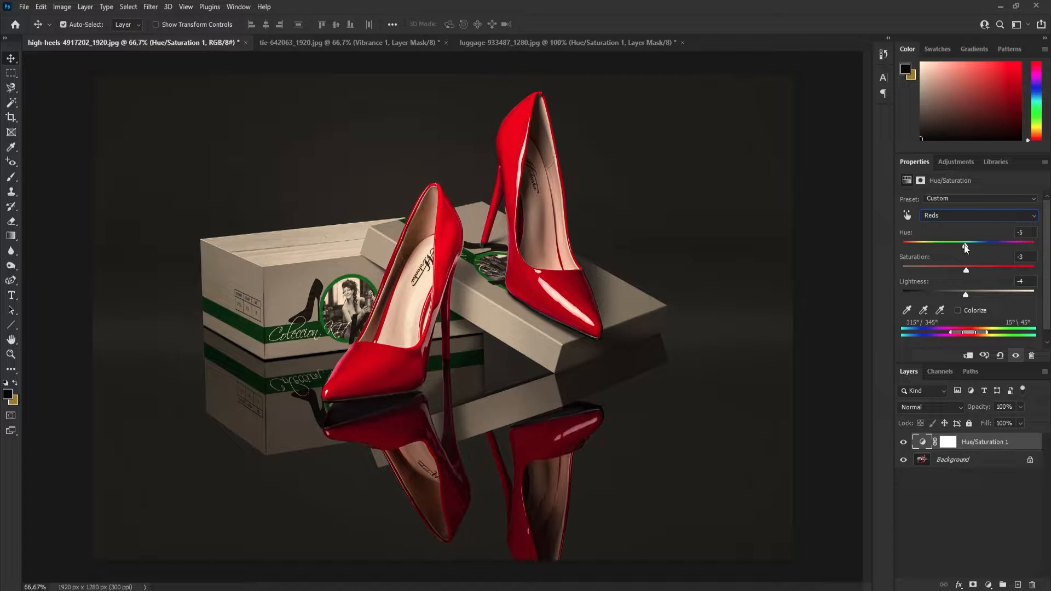
# Adjust the hue of the reds in the Hue/Saturation adjustment and switch its color range to Greens.
pyautogui.moveTo(965, 247)
pyautogui.mouseDown()
pyautogui.moveTo(902, 249)
pyautogui.moveTo(965, 247)
pyautogui.mouseUp()
pyautogui.click(938, 216)
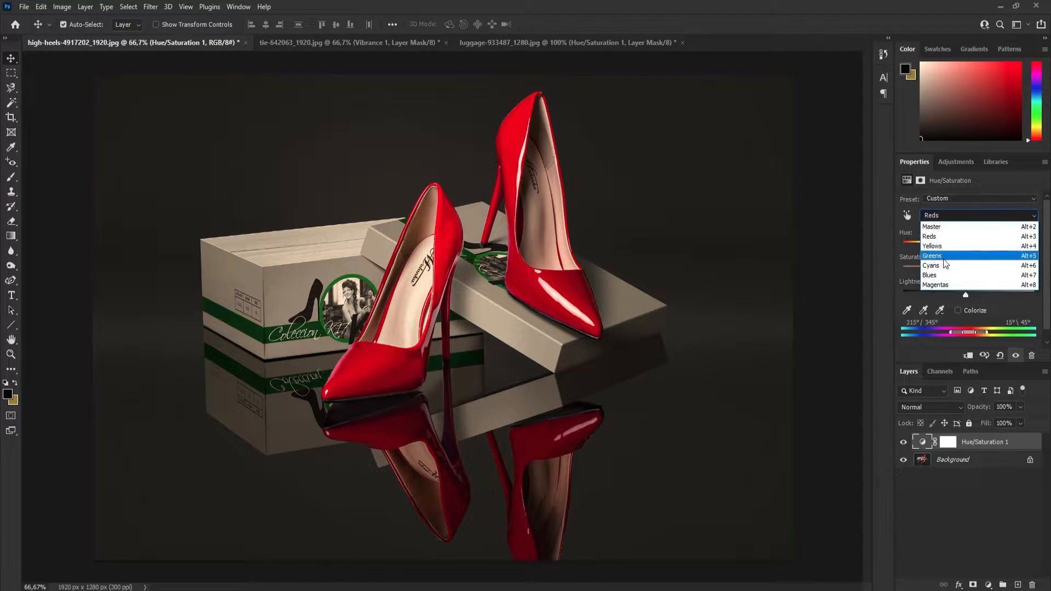
pyautogui.click(942, 256)
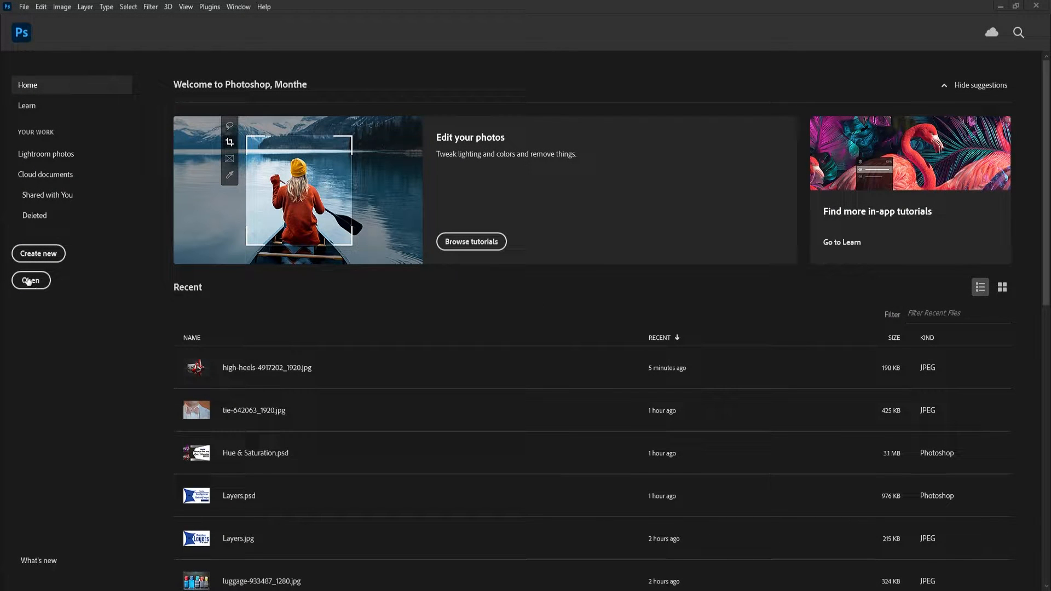
# Open the image high-heels-4917202_1920.jpg.
pyautogui.click(25, 6)
pyautogui.click(44, 28)
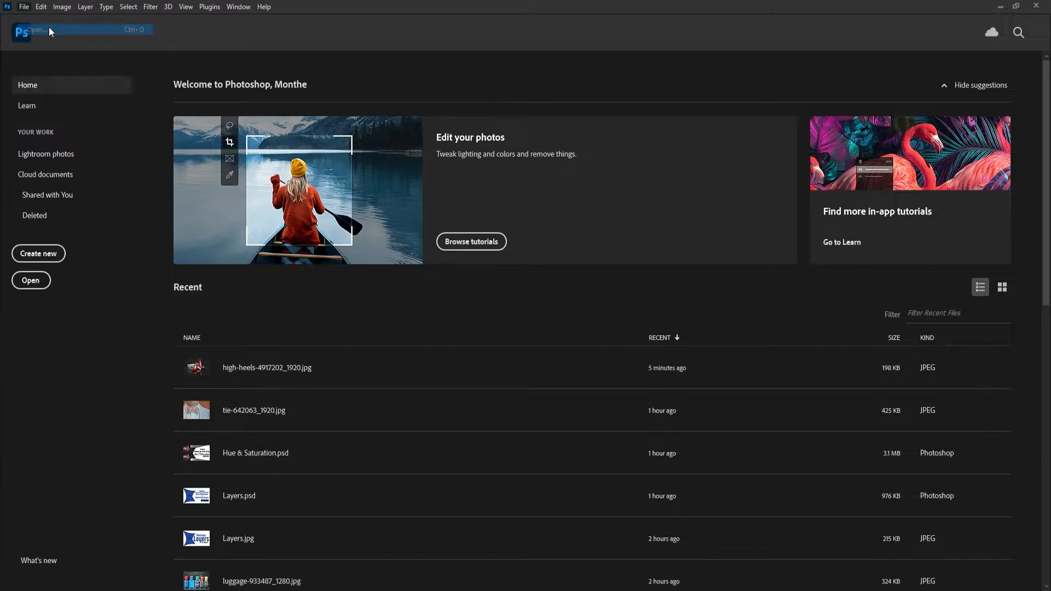
pyautogui.click(146, 100)
pyautogui.click(451, 307)
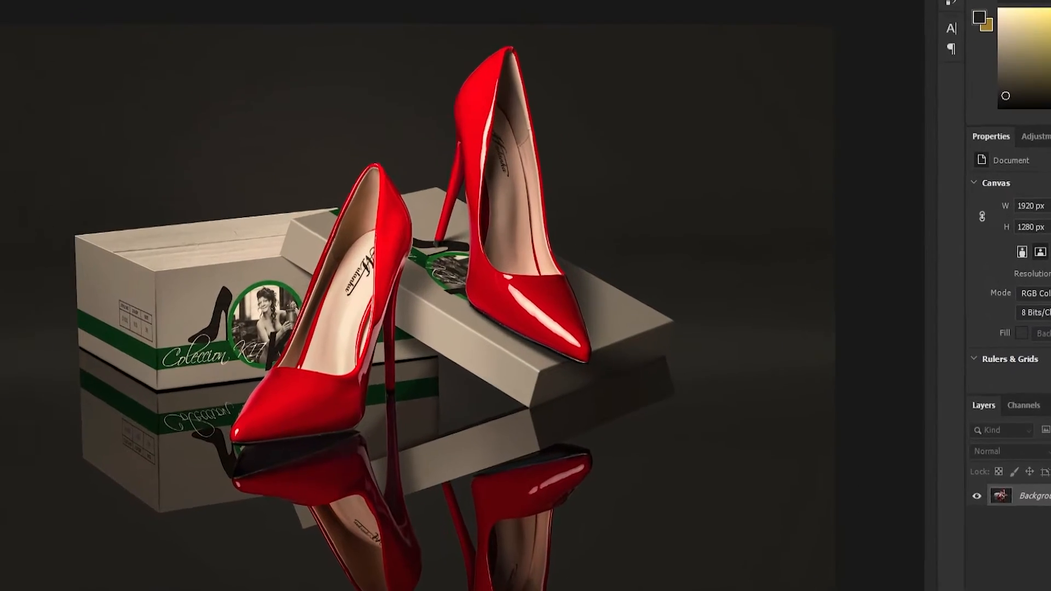
# Convert the locked Background into a regular layer named "Red Shoe".
pyautogui.doubleClick(974, 445)
pyautogui.click(555, 211)
pyautogui.moveTo(480, 177); pyautogui.dragTo(416, 170)
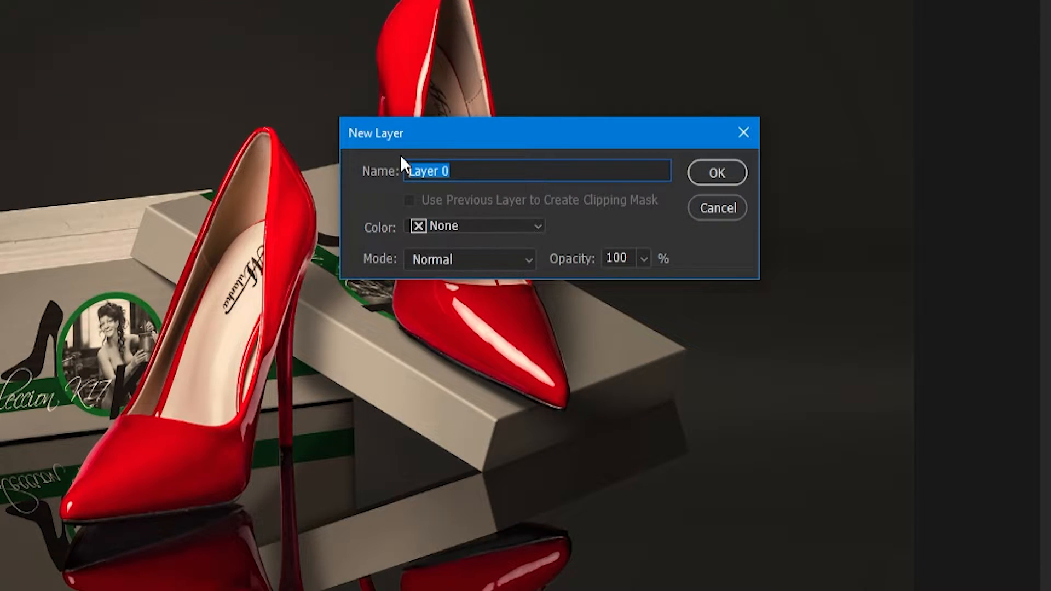
pyautogui.write('Red Shoe')
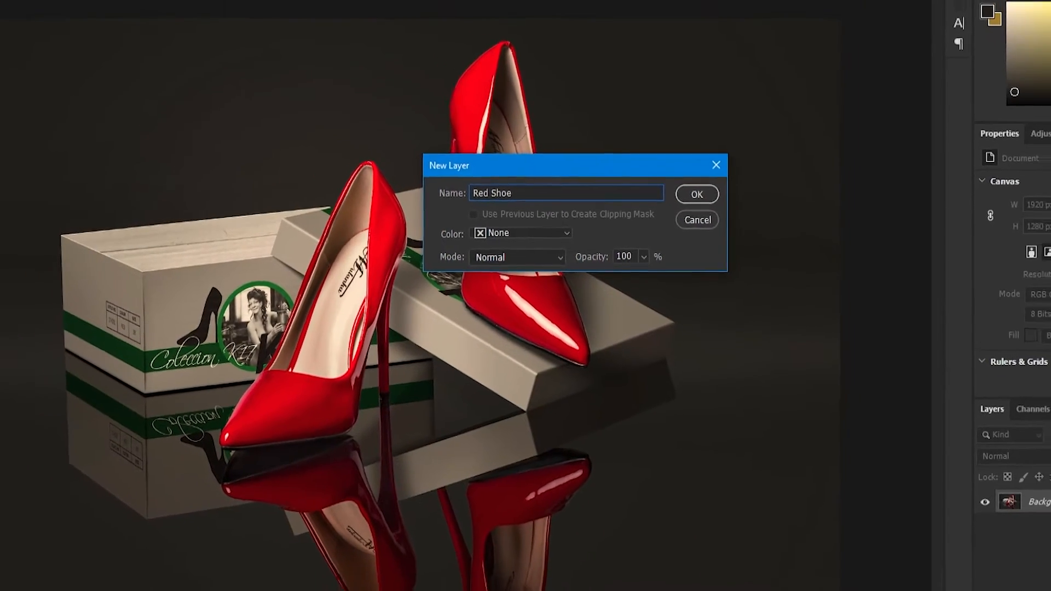
pyautogui.press('Return')
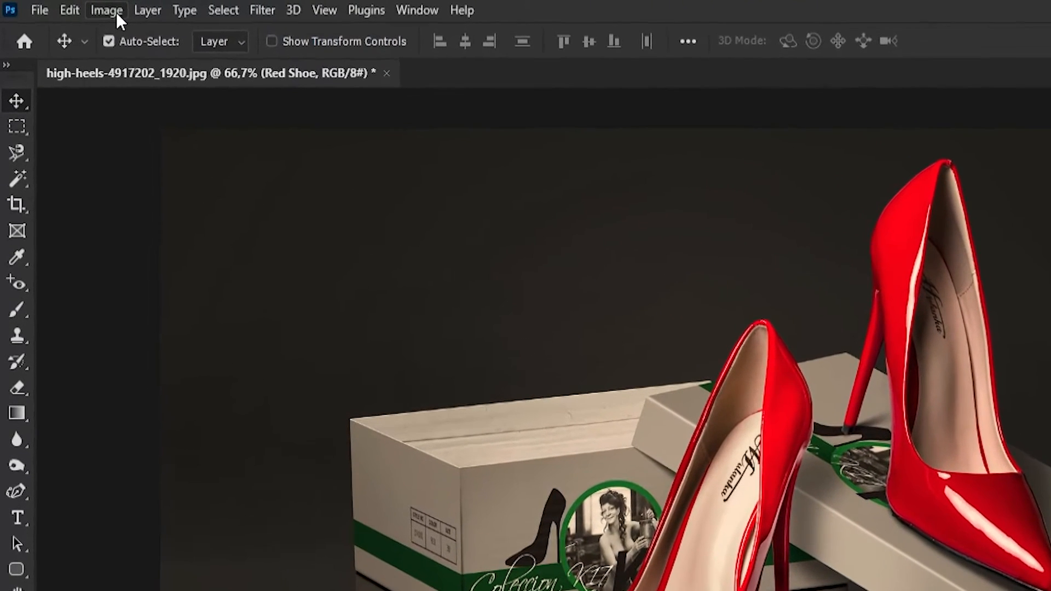
# Add a Hue/Saturation adjustment layer above the Red Shoe layer.
pyautogui.click(116, 12)
pyautogui.moveTo(146, 66)
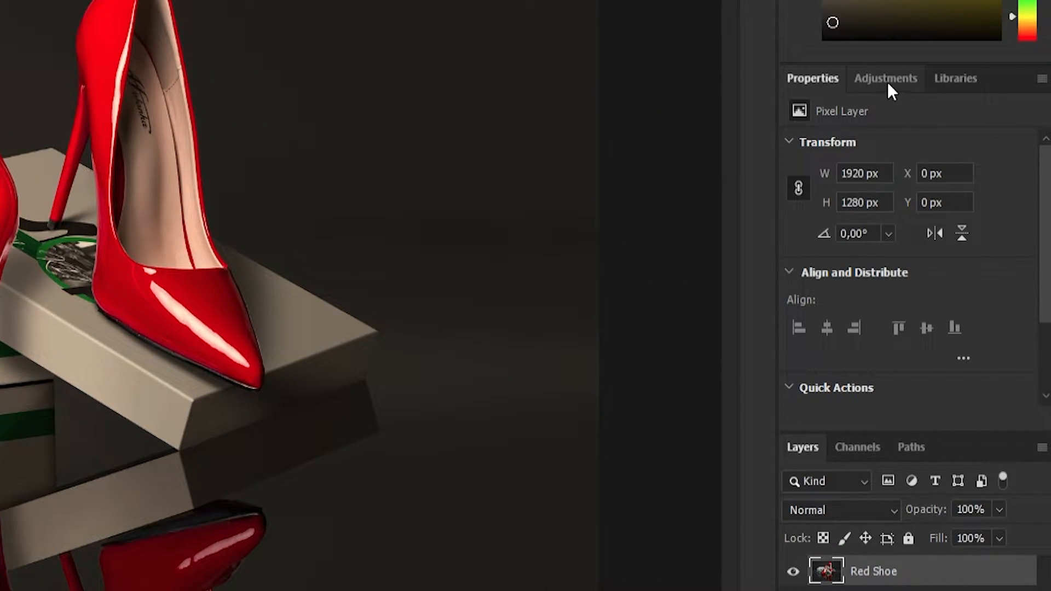
pyautogui.click(881, 81)
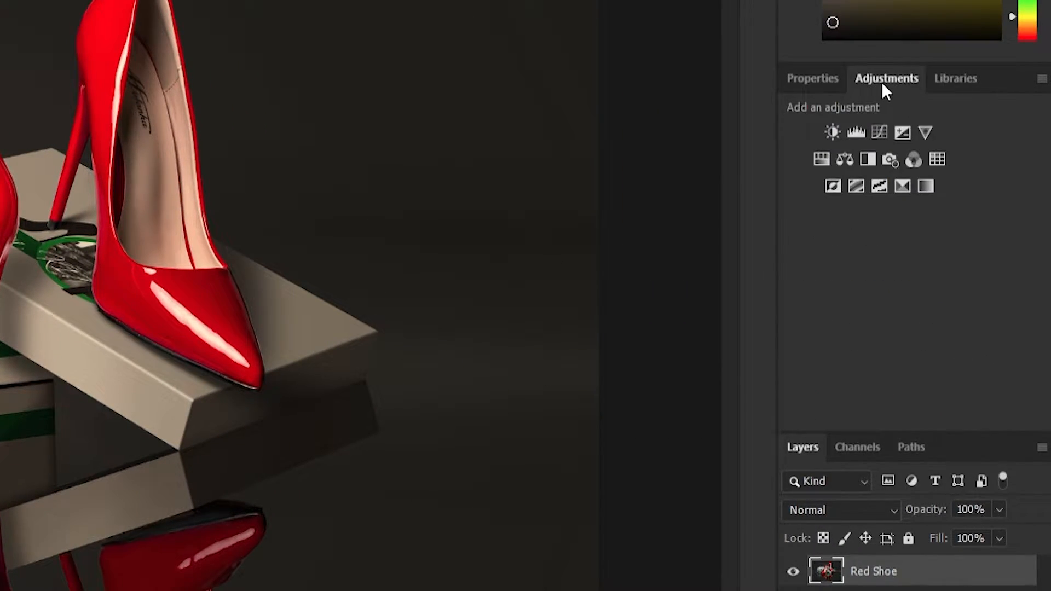
pyautogui.click(820, 156)
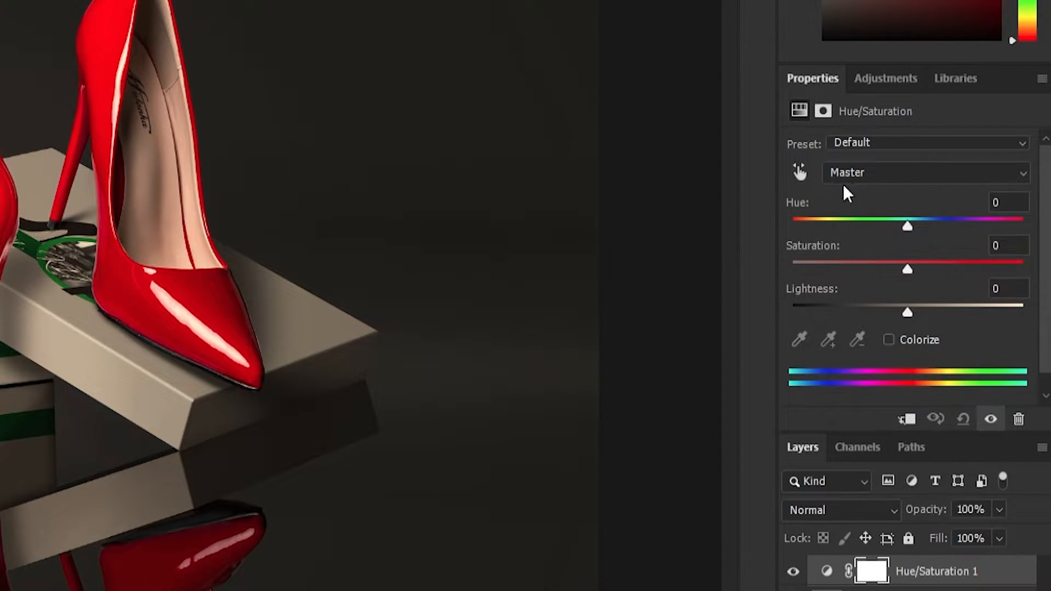
pyautogui.click(839, 146)
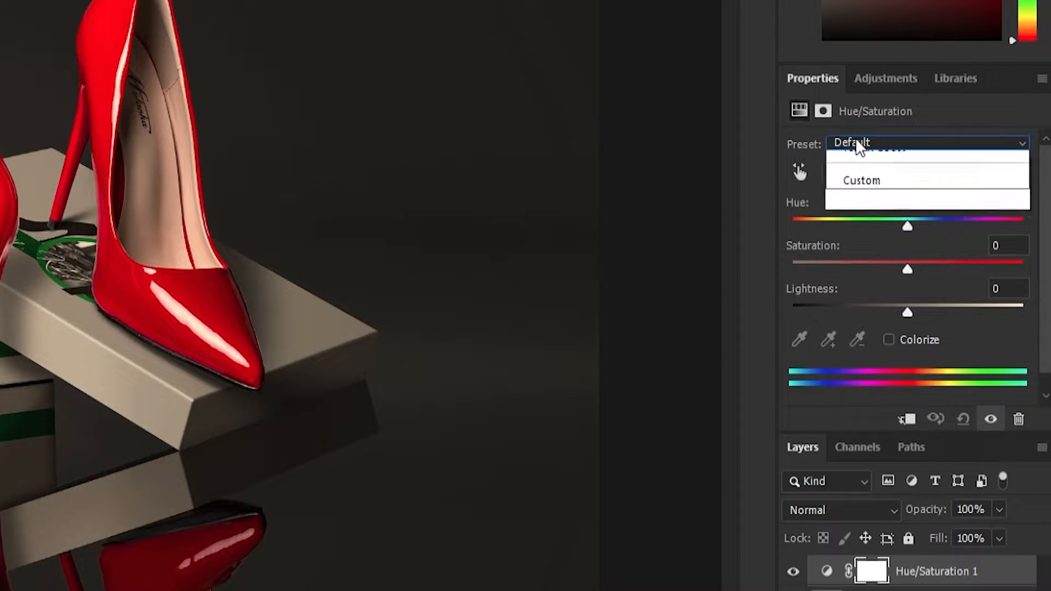
pyautogui.click(868, 140)
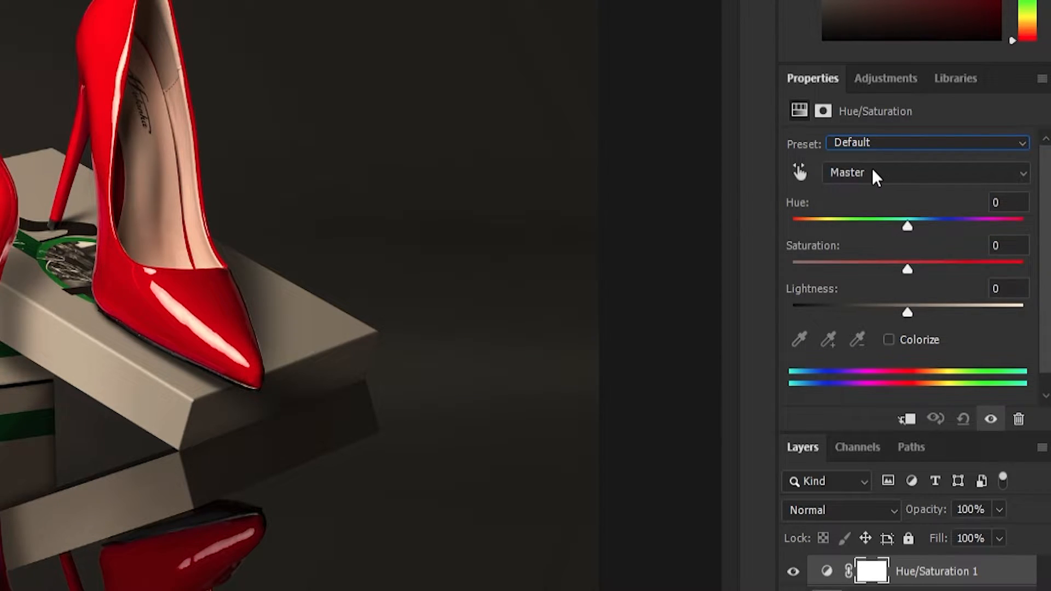
pyautogui.click(869, 173)
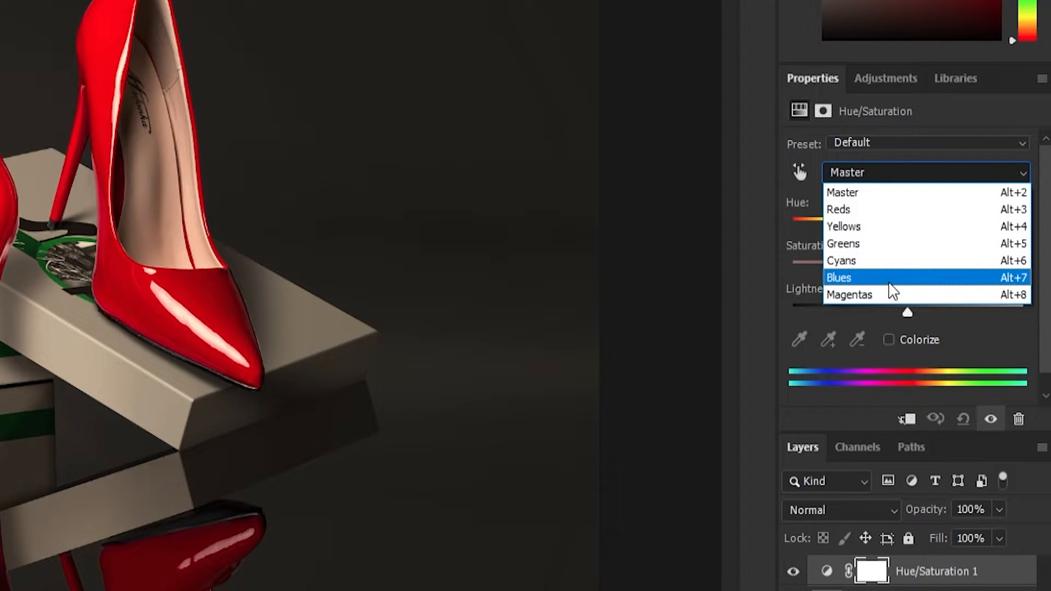
pyautogui.click(864, 171)
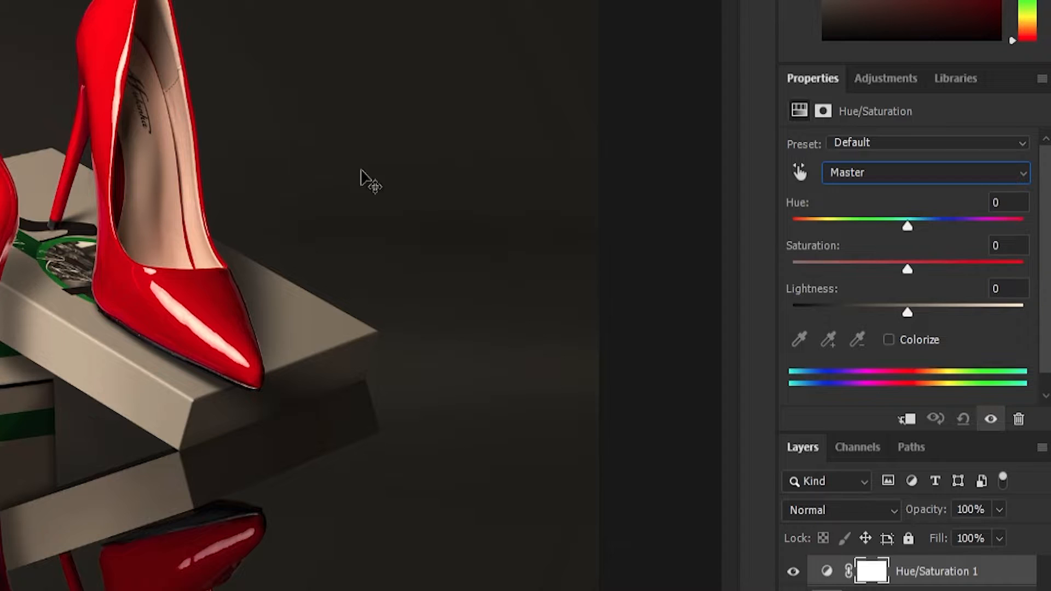
# Recolor the red shoes blue by setting the Reds range to hue -125 and saturation -16.
pyautogui.click(873, 173)
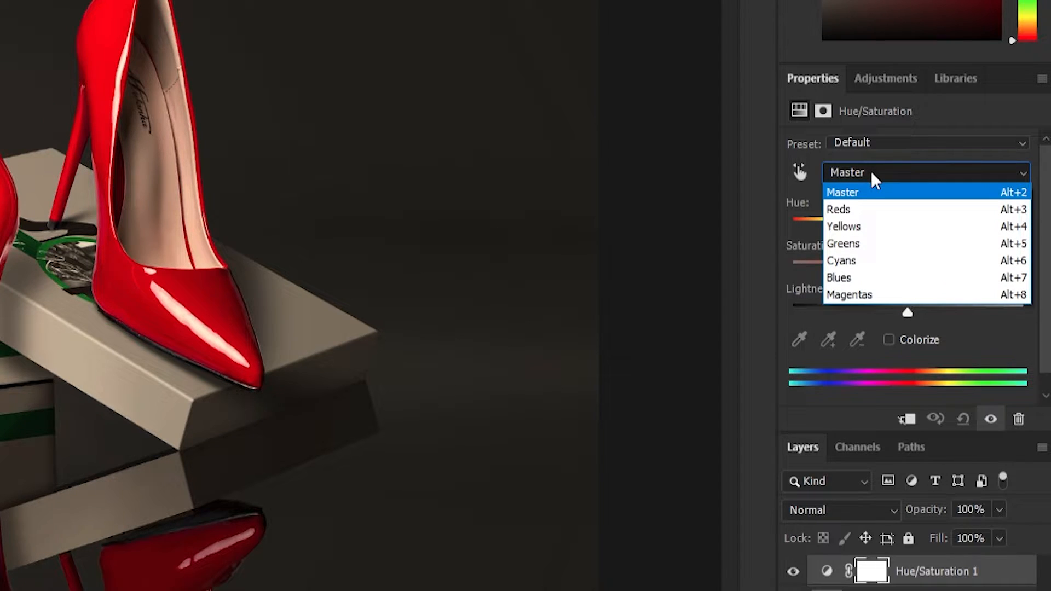
pyautogui.click(861, 215)
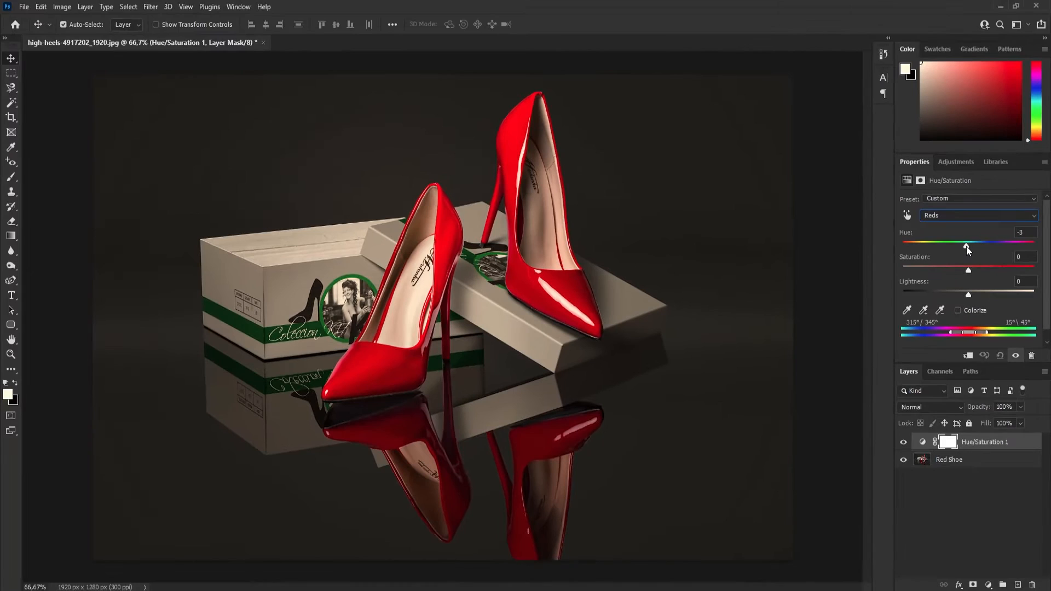
pyautogui.moveTo(907, 227); pyautogui.dragTo(904, 227)
pyautogui.moveTo(967, 246); pyautogui.dragTo(1009, 248)
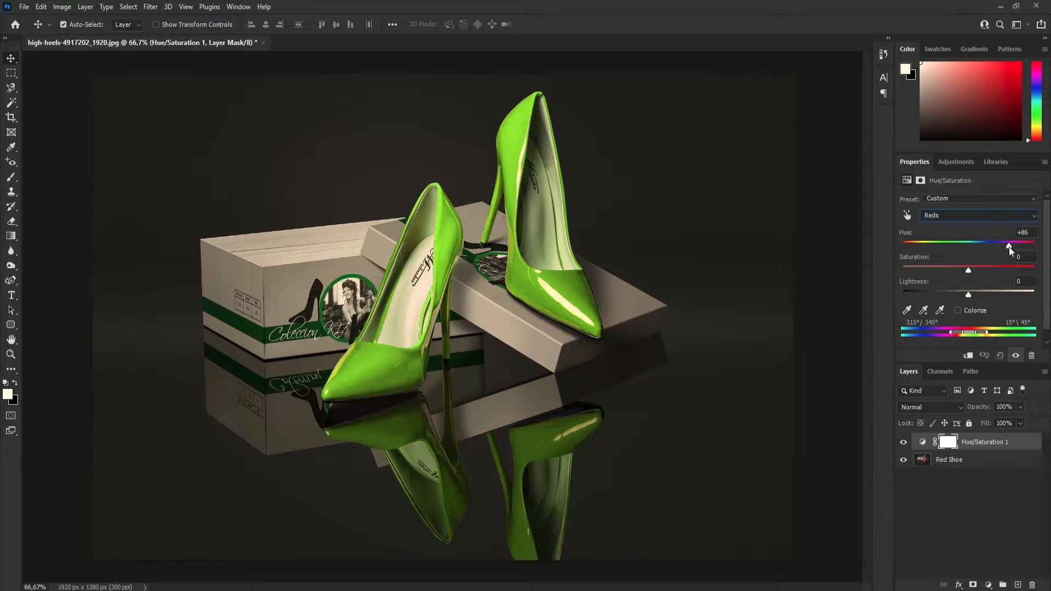
pyautogui.moveTo(1010, 247); pyautogui.dragTo(919, 249)
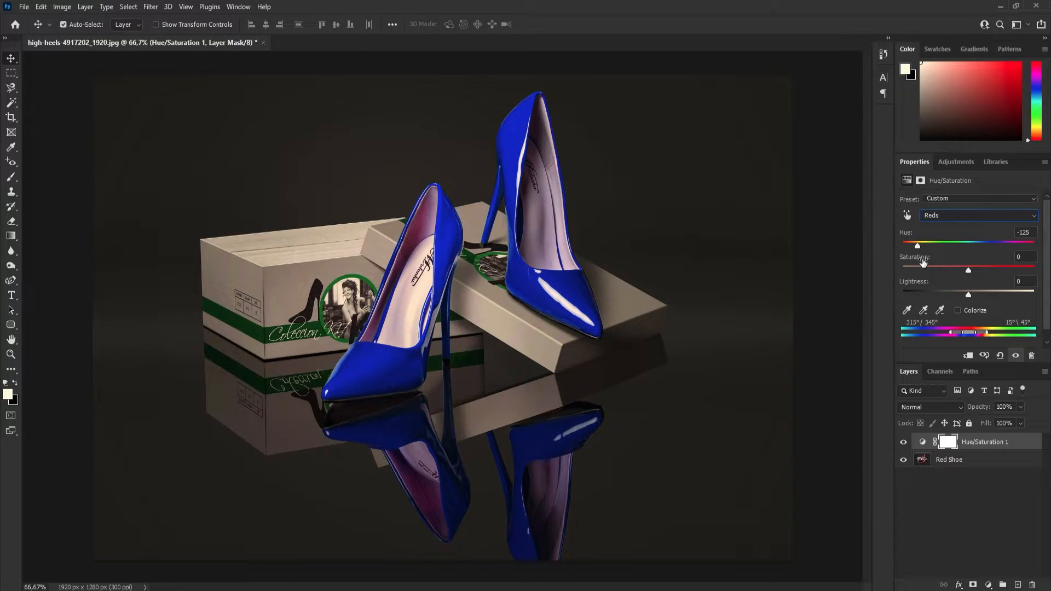
pyautogui.moveTo(967, 272)
pyautogui.mouseDown()
pyautogui.moveTo(1009, 272)
pyautogui.moveTo(920, 269)
pyautogui.moveTo(964, 271)
pyautogui.mouseUp()
pyautogui.moveTo(969, 296)
pyautogui.mouseDown()
pyautogui.moveTo(939, 294)
pyautogui.moveTo(998, 293)
pyautogui.moveTo(970, 296)
pyautogui.mouseUp()
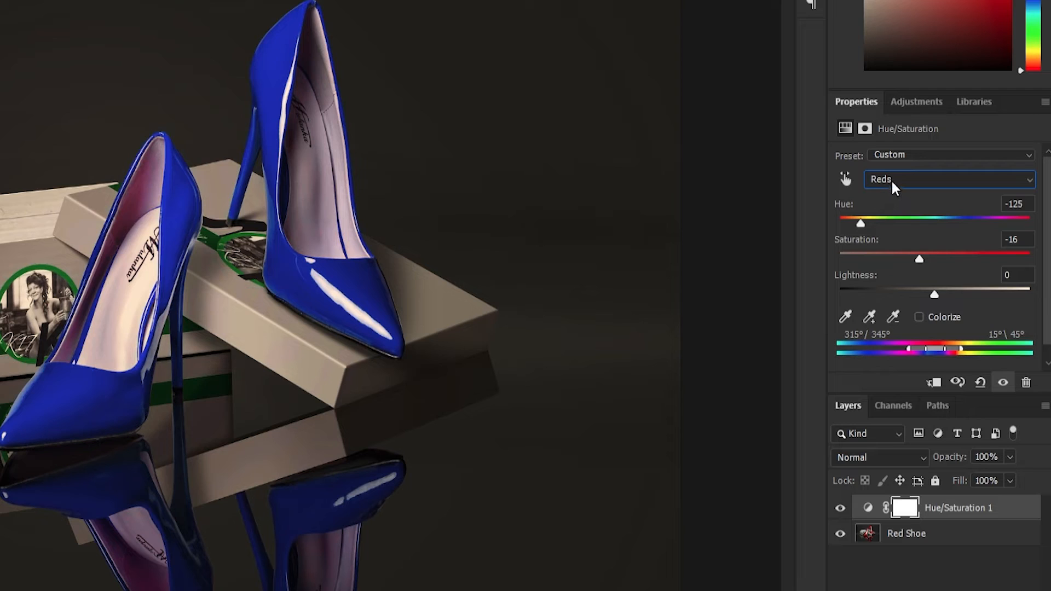
# Recolor the green parts of the shoe box blue by setting the Greens range to hue +88.
pyautogui.click(896, 184)
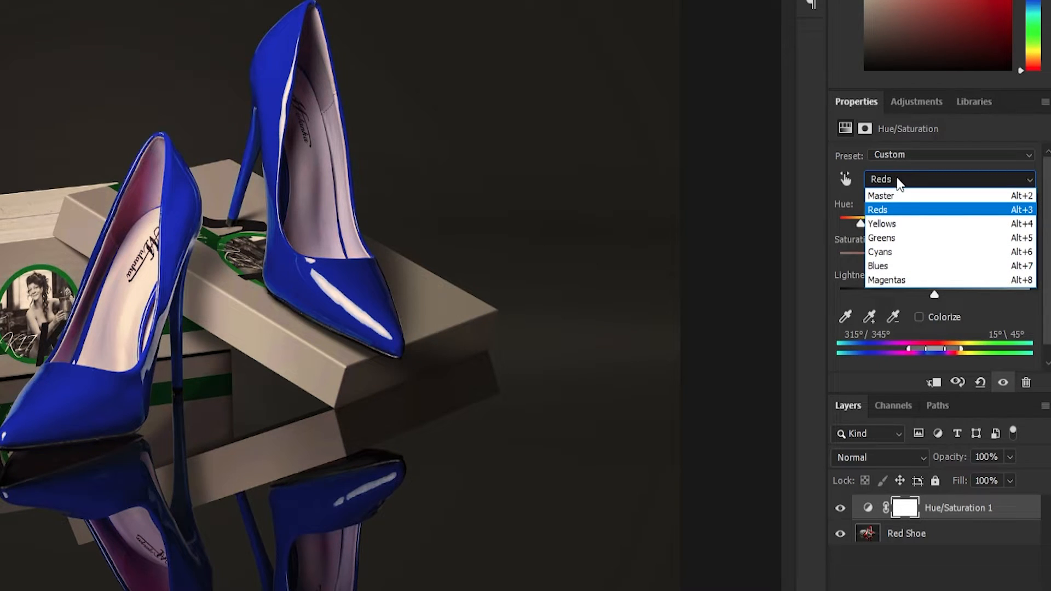
pyautogui.click(907, 239)
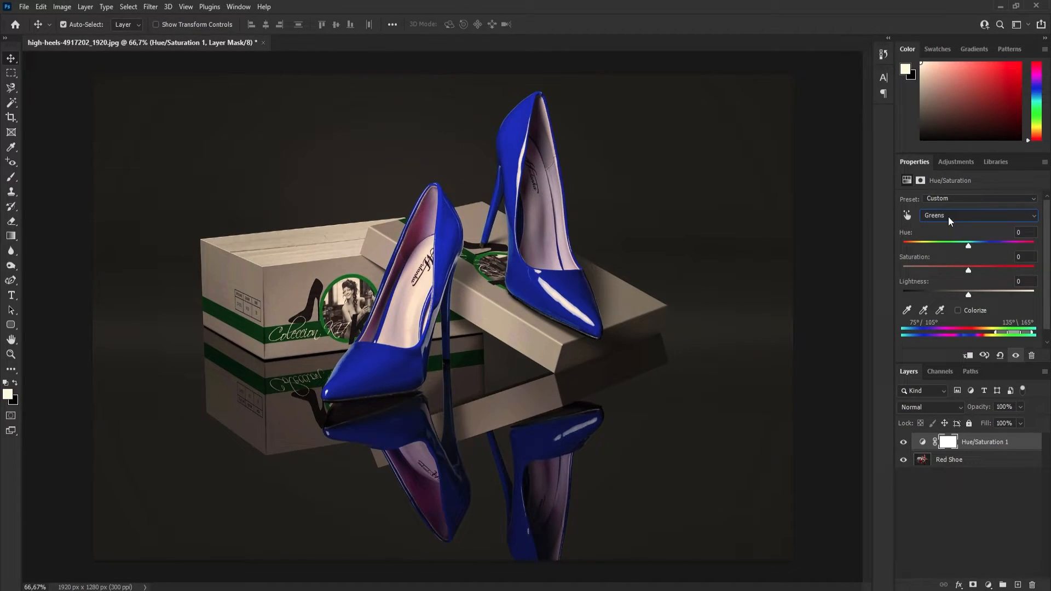
pyautogui.click(948, 215)
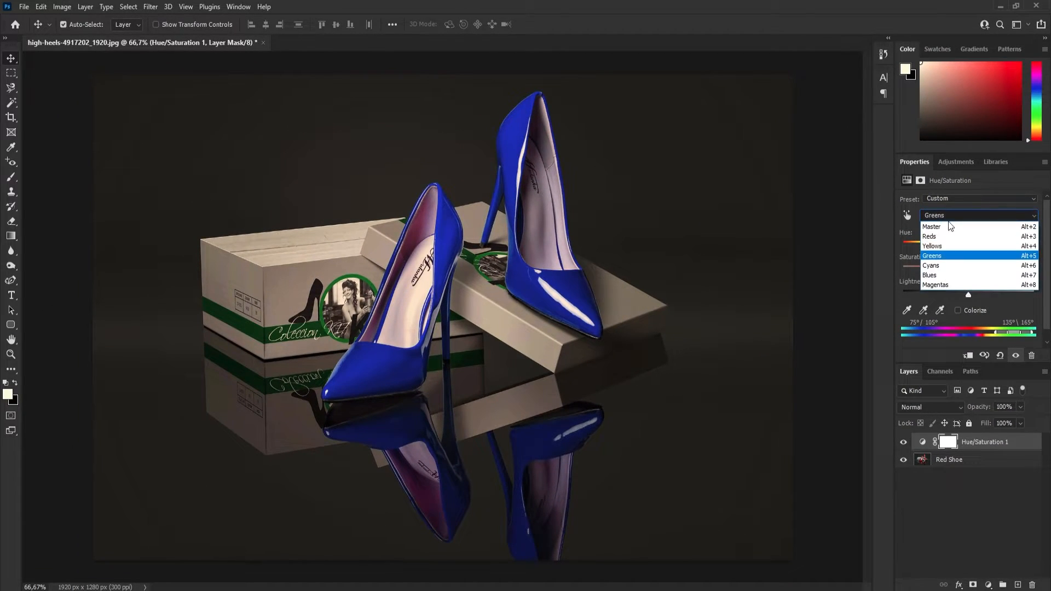
pyautogui.click(943, 252)
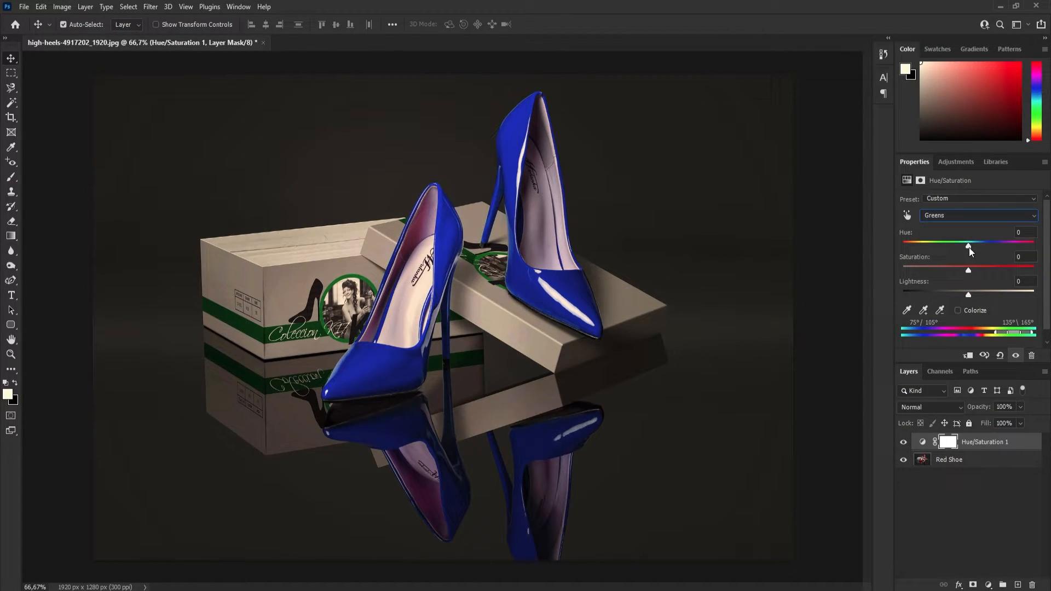
pyautogui.moveTo(969, 247); pyautogui.dragTo(1010, 252)
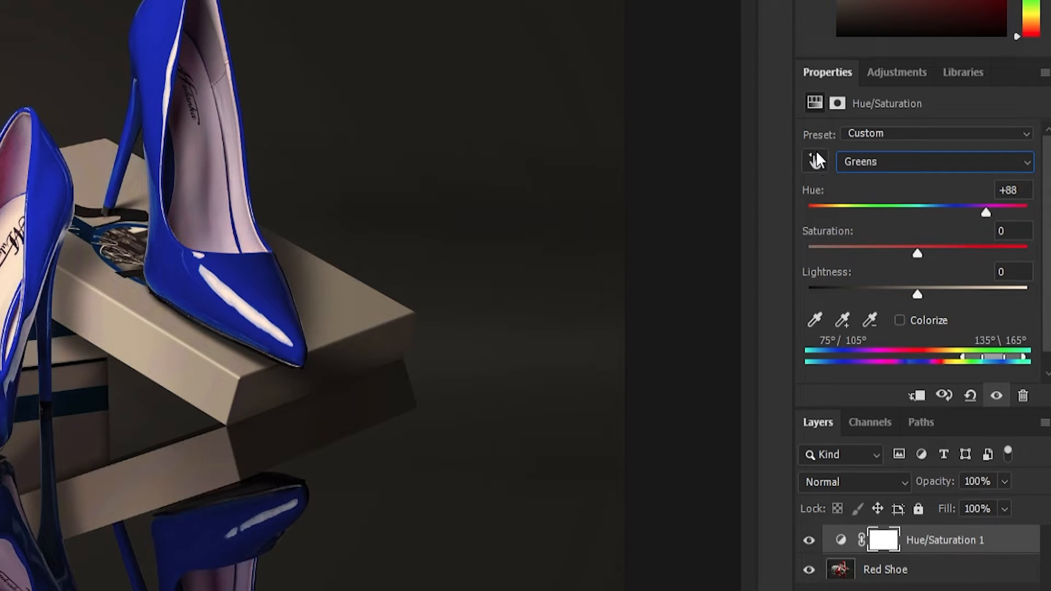
# Sample the rear shoe with the on-image adjustment tool and turn the shoes purple with hue -92 and saturation -35.
pyautogui.click(815, 164)
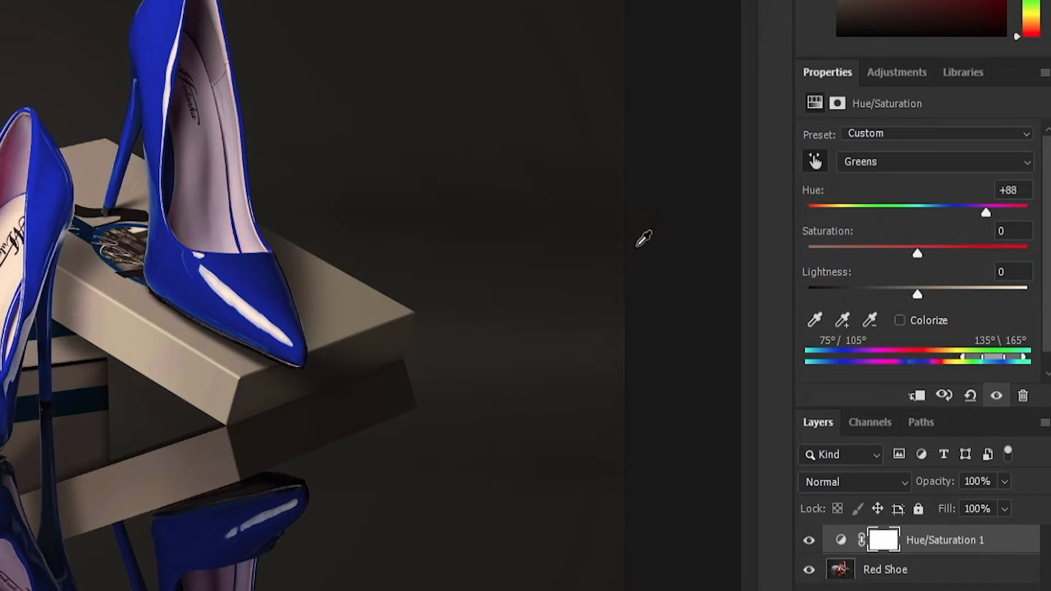
pyautogui.click(868, 168)
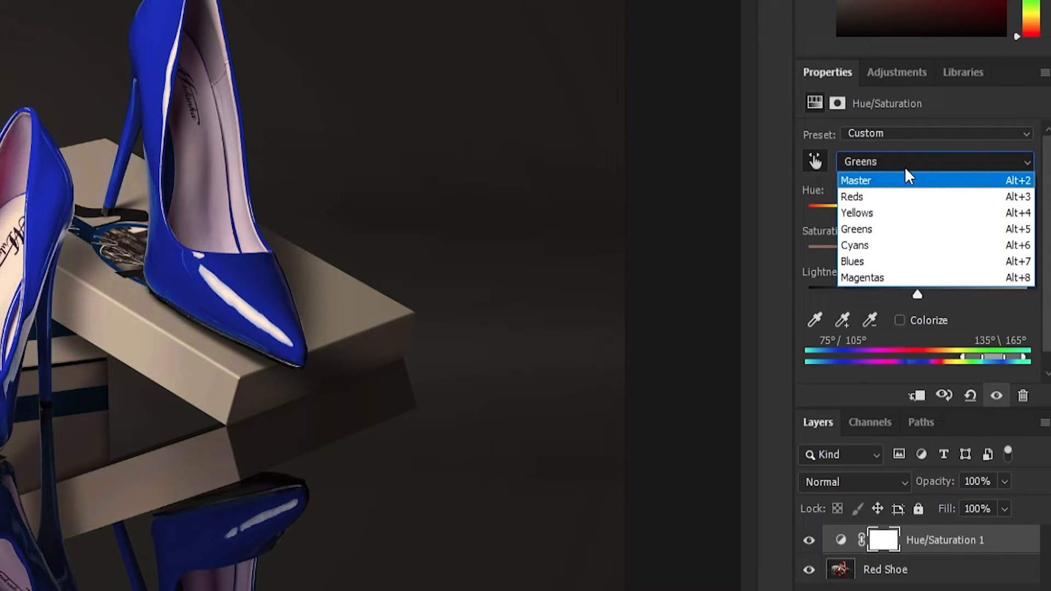
pyautogui.click(899, 168)
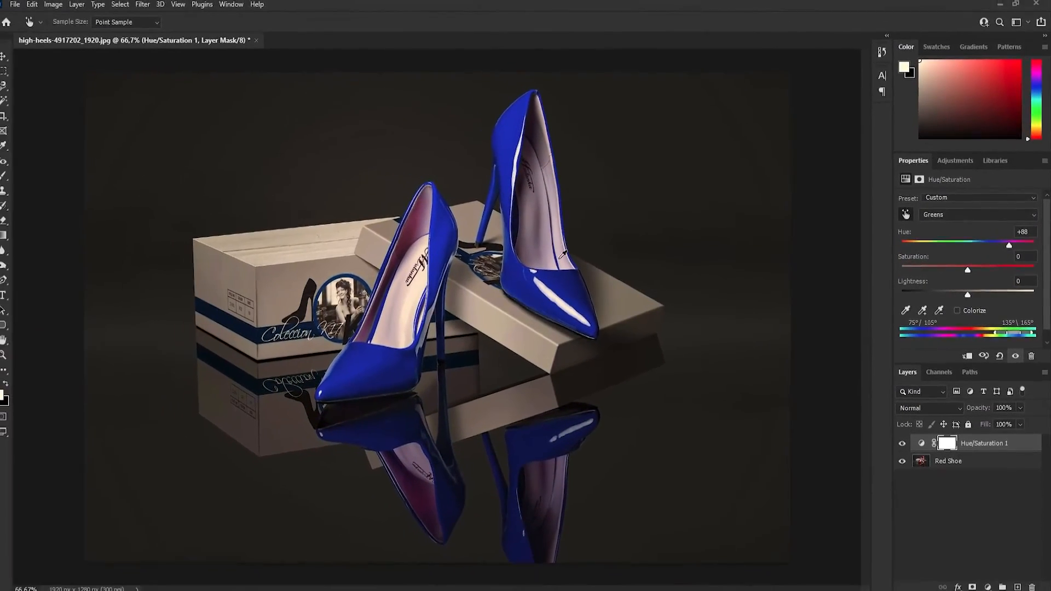
pyautogui.click(517, 138)
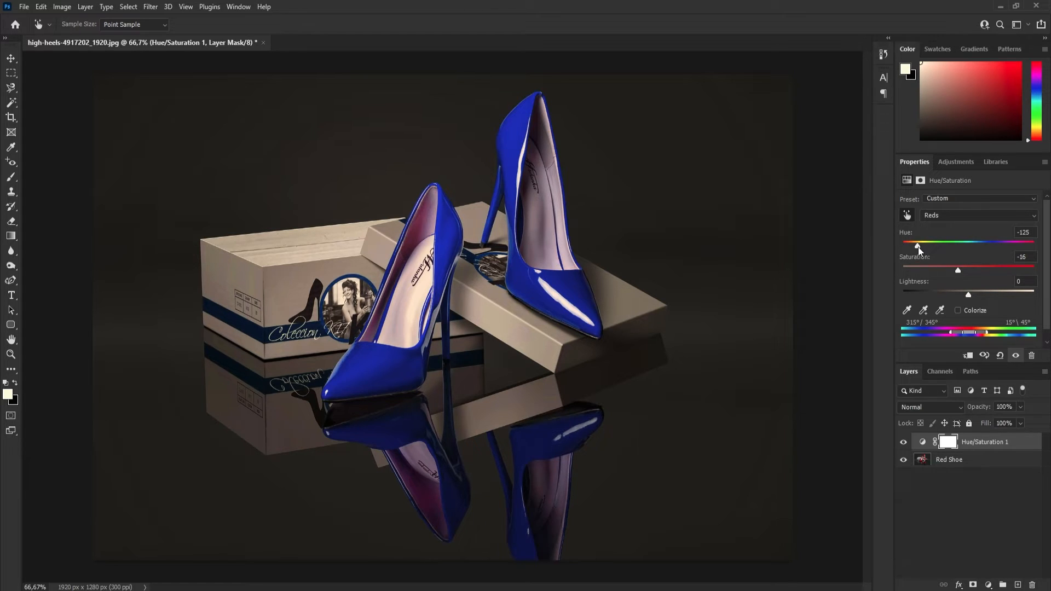
pyautogui.moveTo(919, 247); pyautogui.dragTo(970, 254)
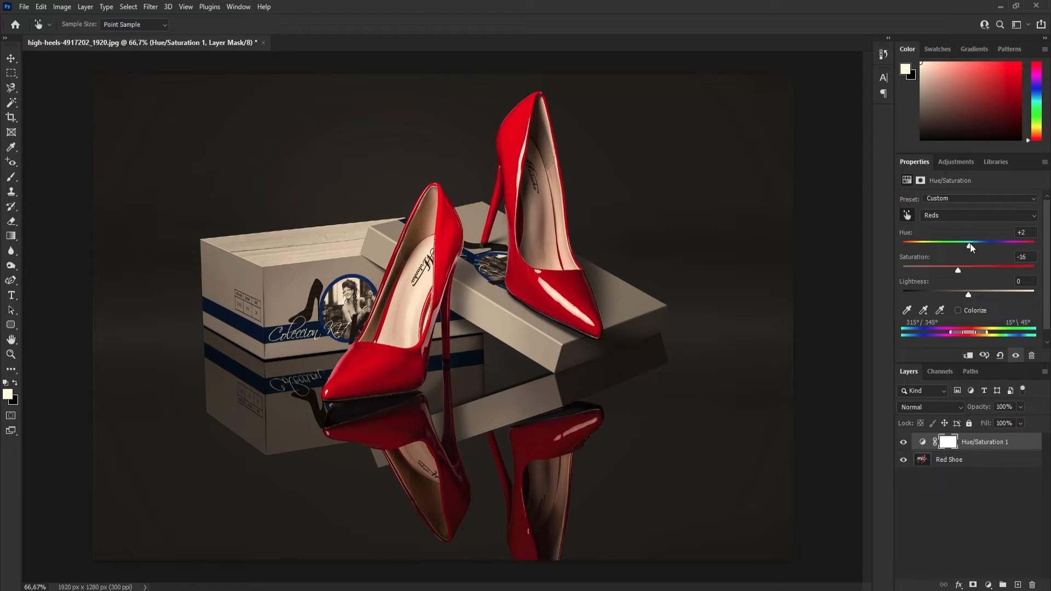
pyautogui.moveTo(969, 249)
pyautogui.mouseDown()
pyautogui.moveTo(997, 252)
pyautogui.moveTo(983, 257)
pyautogui.mouseUp()
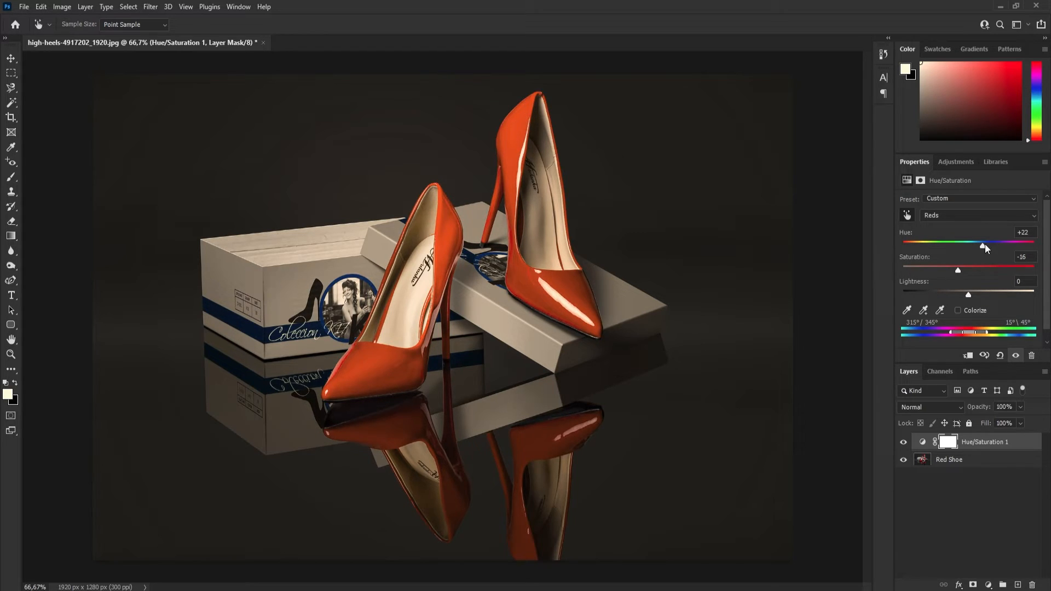
pyautogui.moveTo(987, 246); pyautogui.dragTo(939, 247)
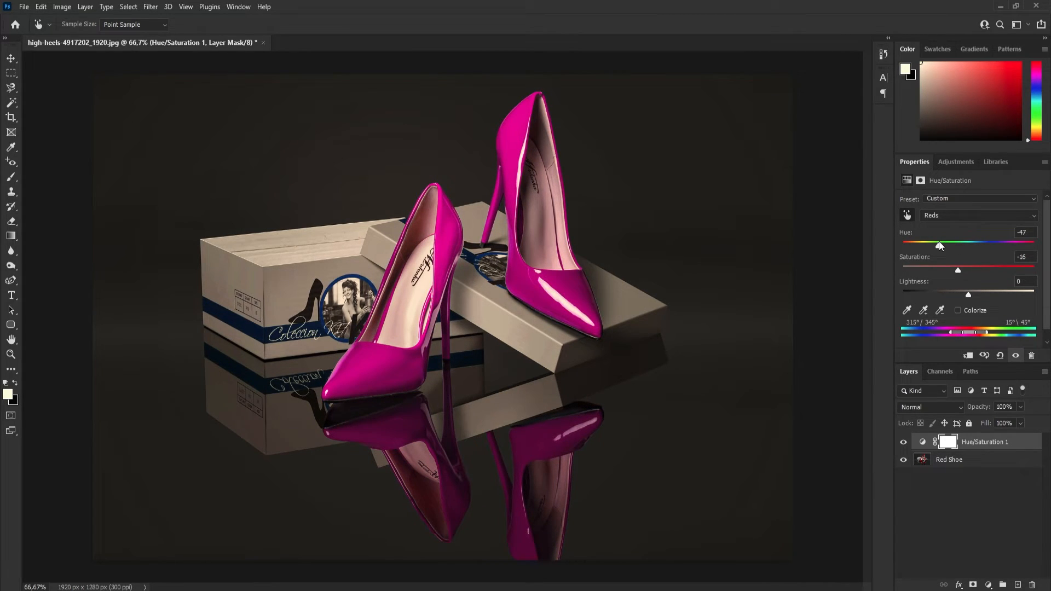
pyautogui.moveTo(940, 246); pyautogui.dragTo(928, 247)
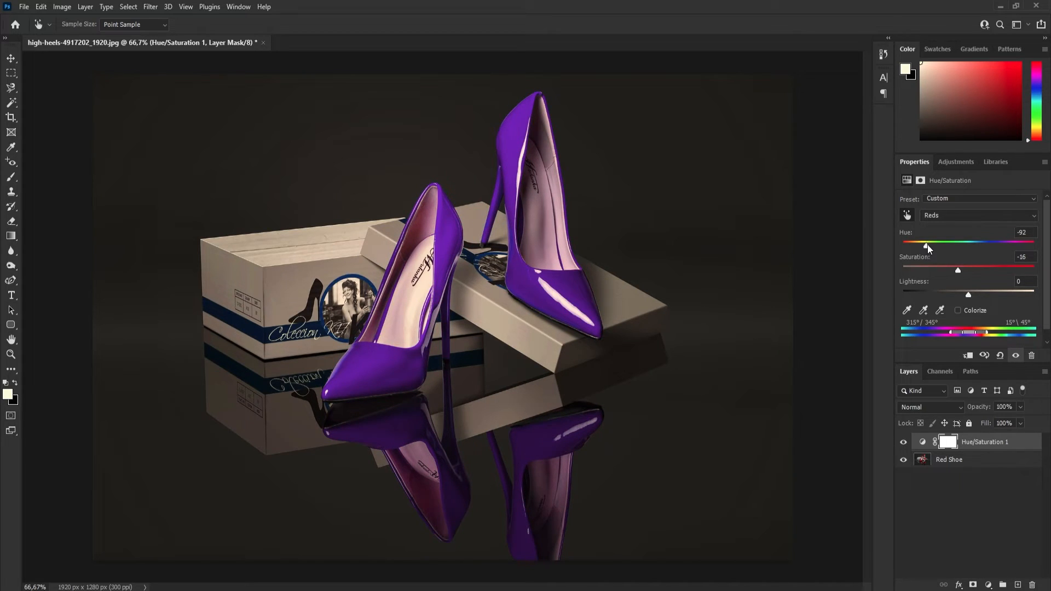
pyautogui.moveTo(958, 271); pyautogui.dragTo(953, 273)
pyautogui.click(908, 213)
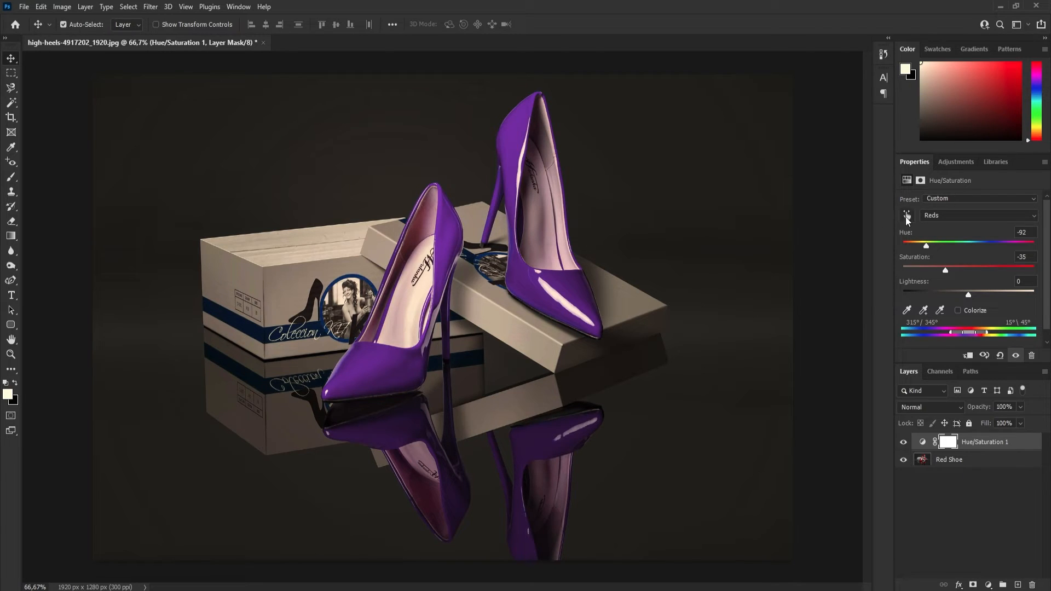
# Sample the shoe box's stripe with the on-image adjustment tool and set its hue to +117 for a purple color.
pyautogui.click(907, 215)
pyautogui.click(245, 318)
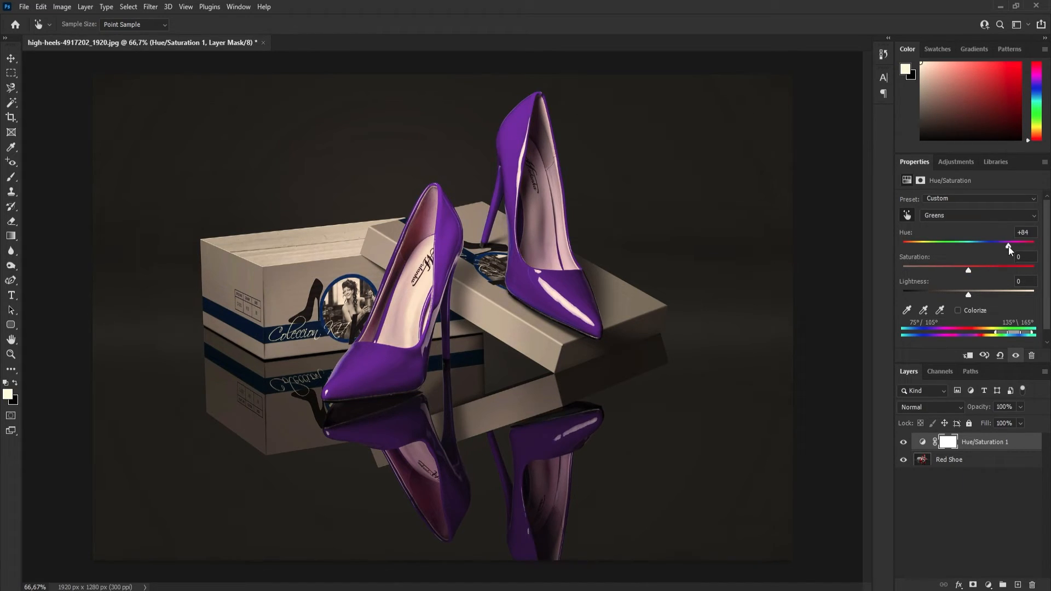
pyautogui.moveTo(1009, 246)
pyautogui.mouseDown()
pyautogui.moveTo(910, 242)
pyautogui.moveTo(1026, 252)
pyautogui.mouseUp()
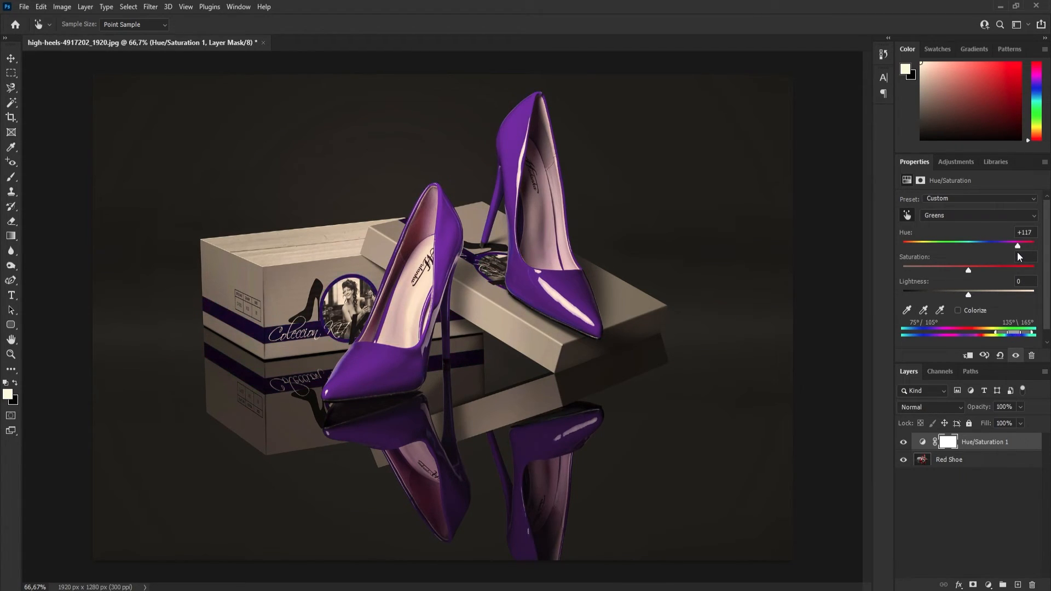